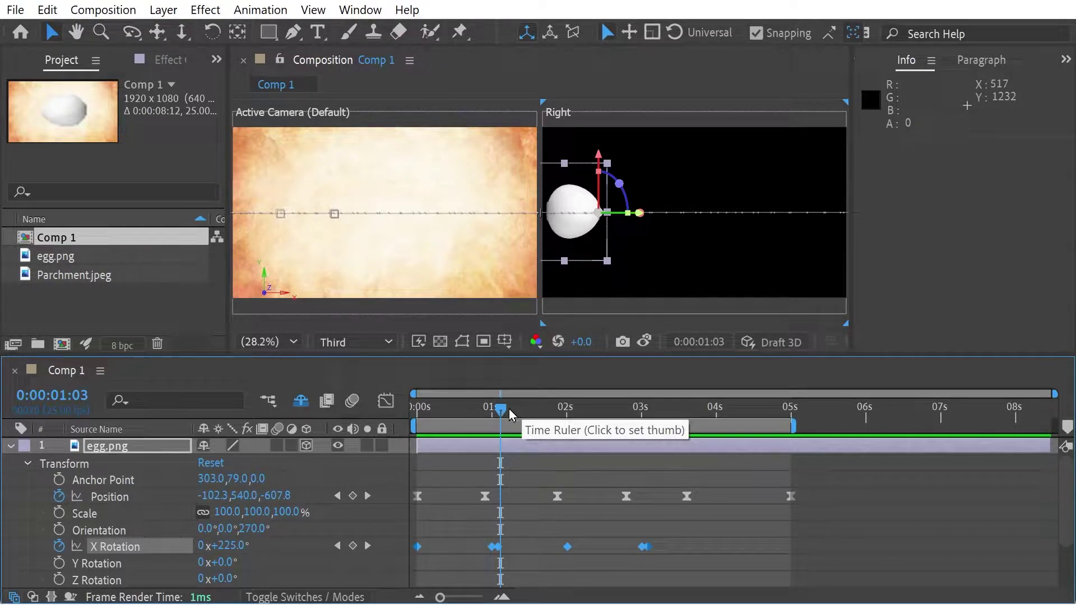
Step: Return to the first frame and preview the egg animation
left_click_drag(509, 408, 374, 419)
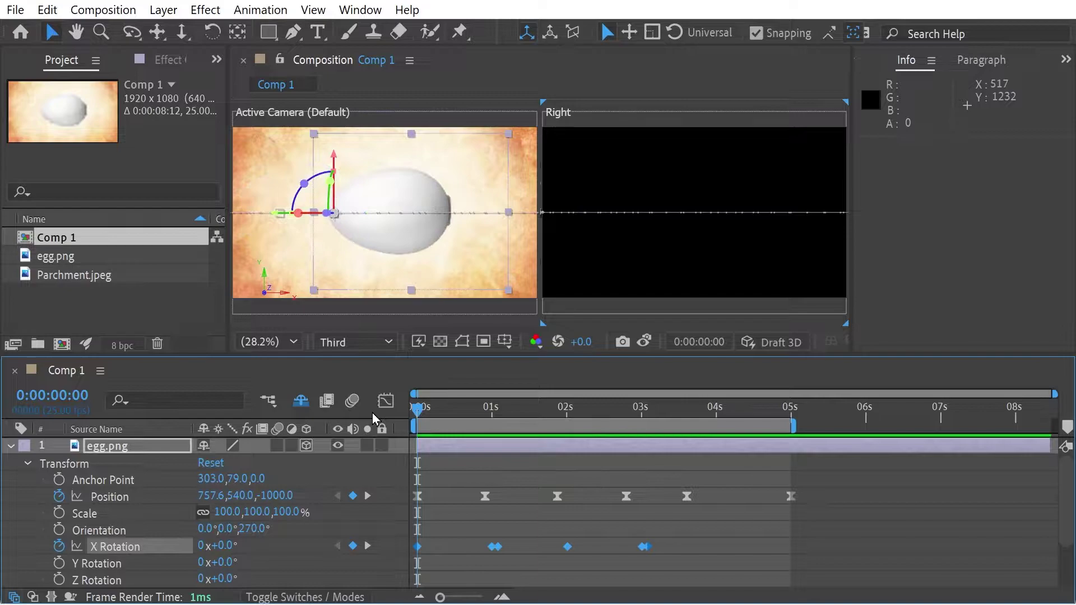
key("space")
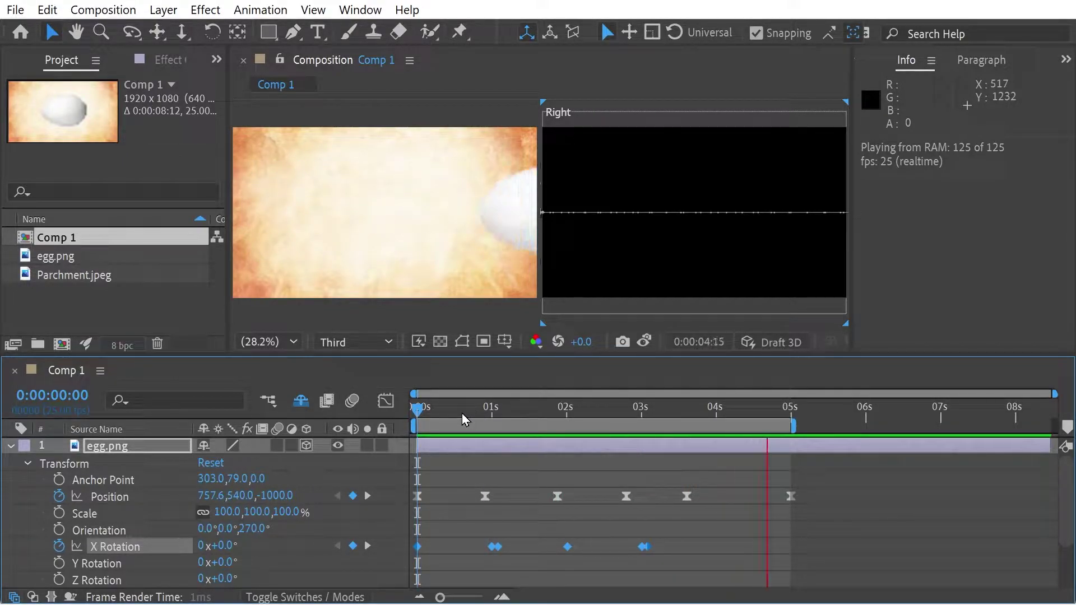
key("space")
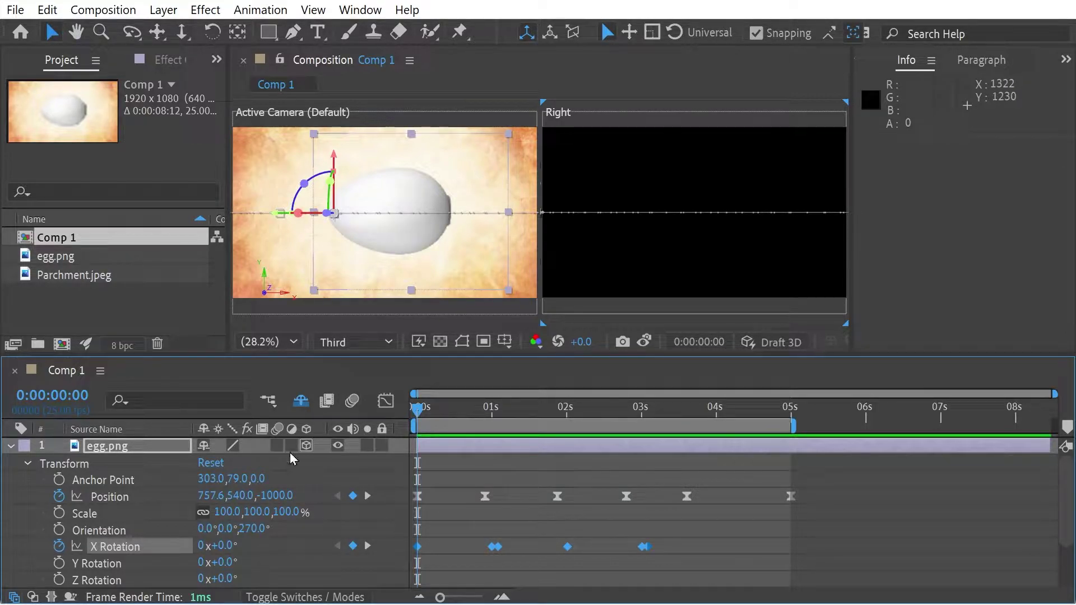
Step: Deselect the egg.png layer and examine the egg's movement from the first frame to the Position keyframe at 0:00:00:23
left_click(114, 496)
left_click(460, 464)
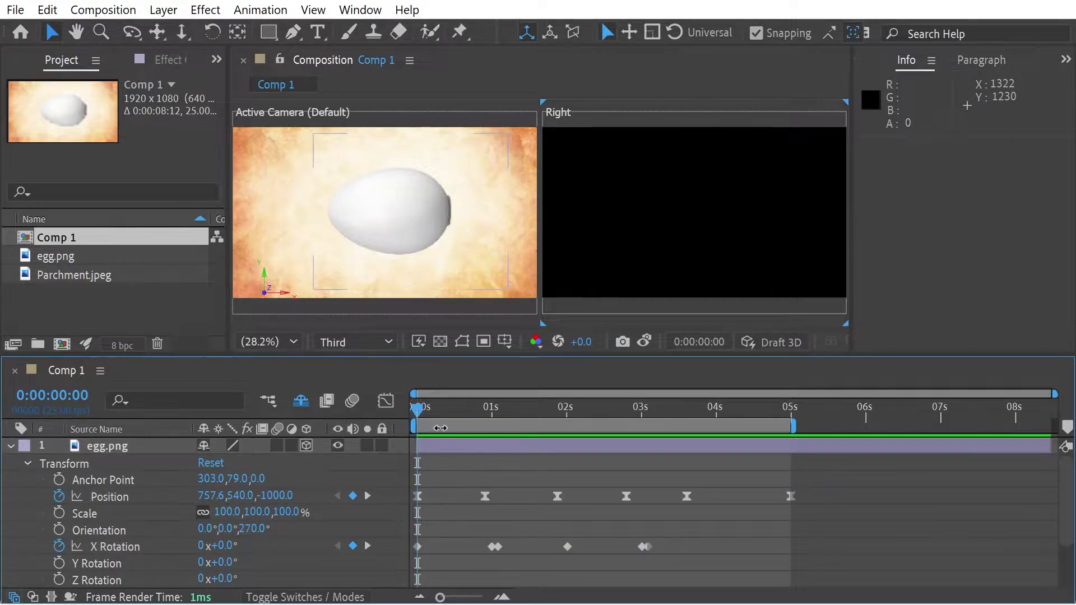
left_click(436, 417)
left_click_drag(441, 413, 412, 420)
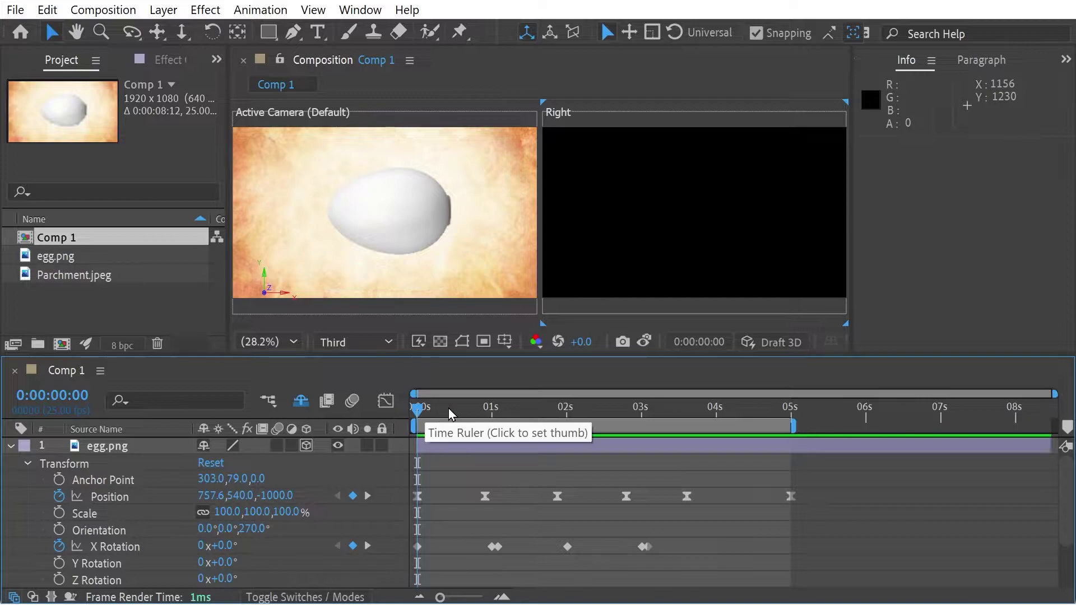
left_click(433, 411)
left_click_drag(434, 413, 485, 423)
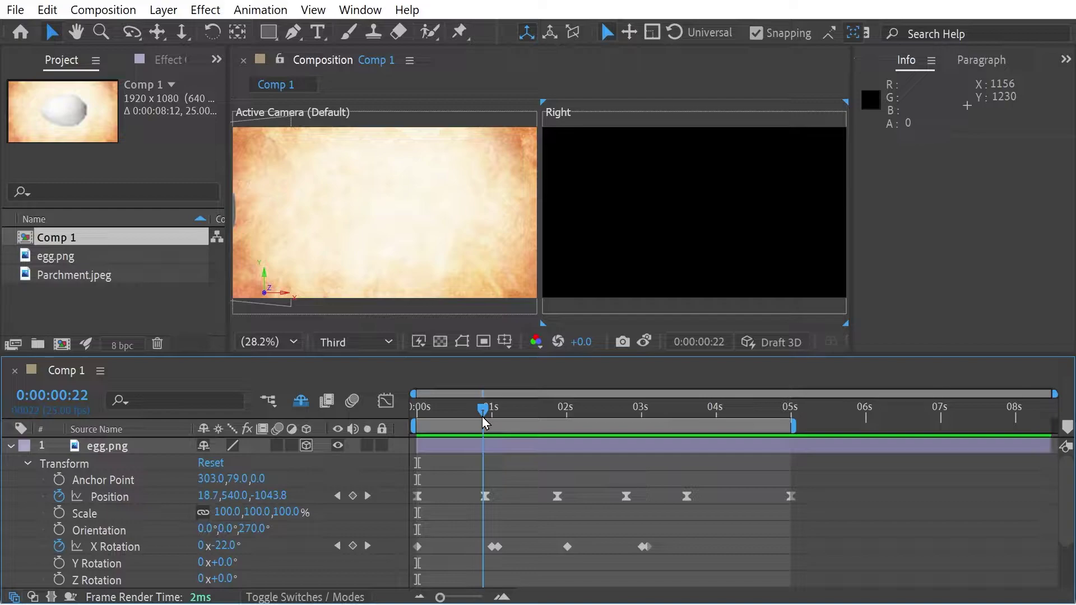
left_click_drag(483, 421, 385, 423)
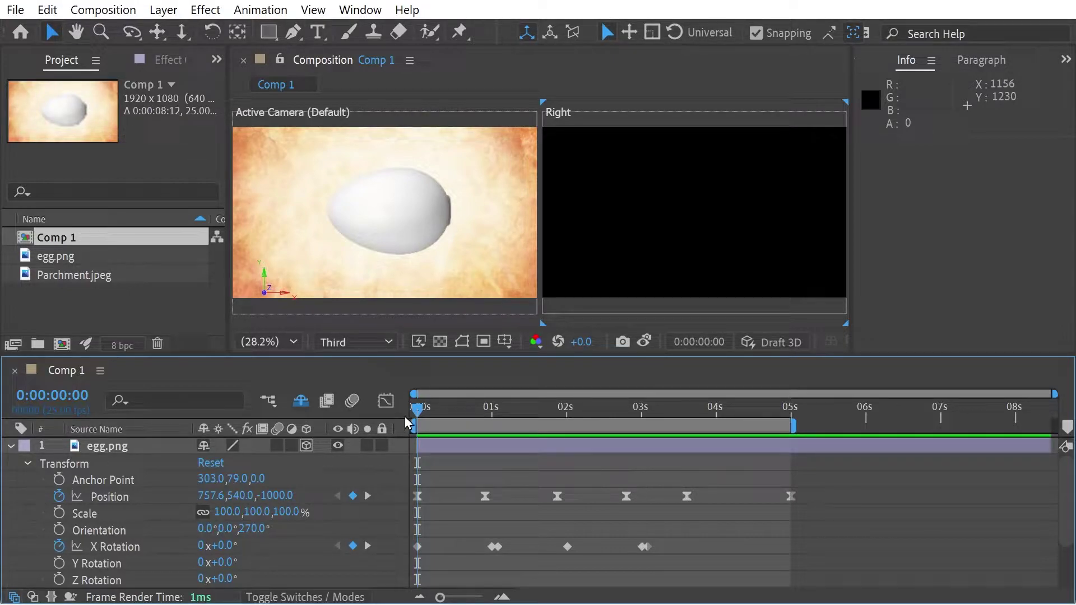
left_click_drag(417, 423, 459, 429)
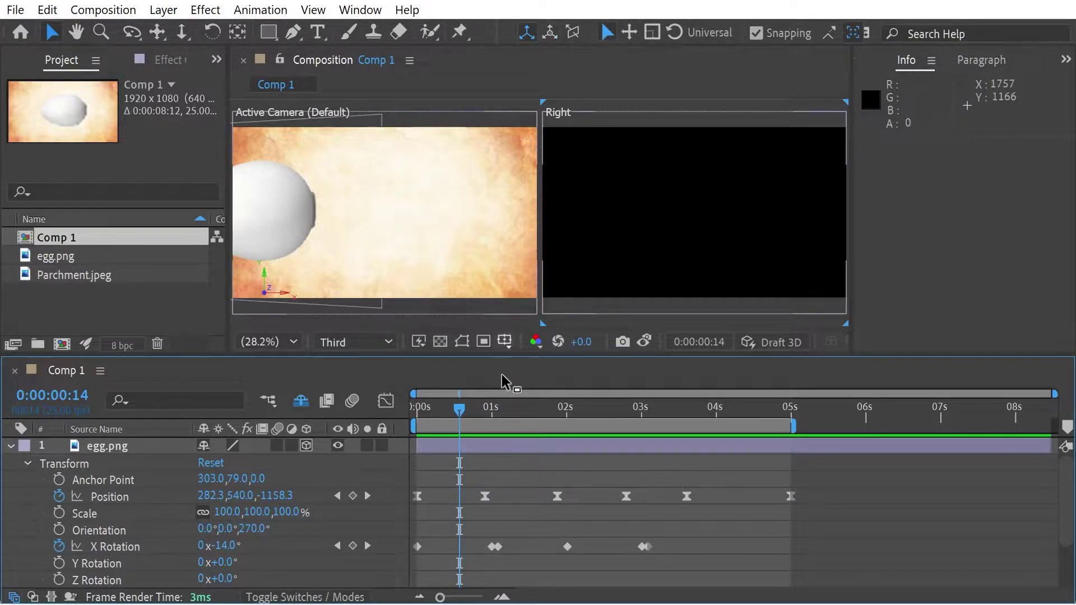
left_click_drag(465, 415, 494, 416)
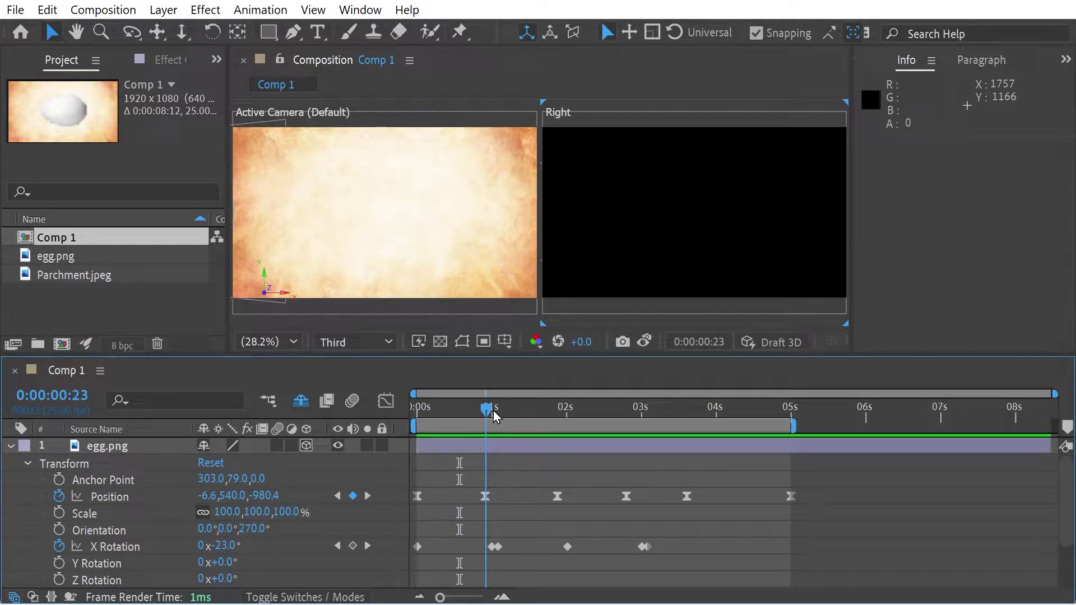
left_click_drag(494, 416, 494, 432)
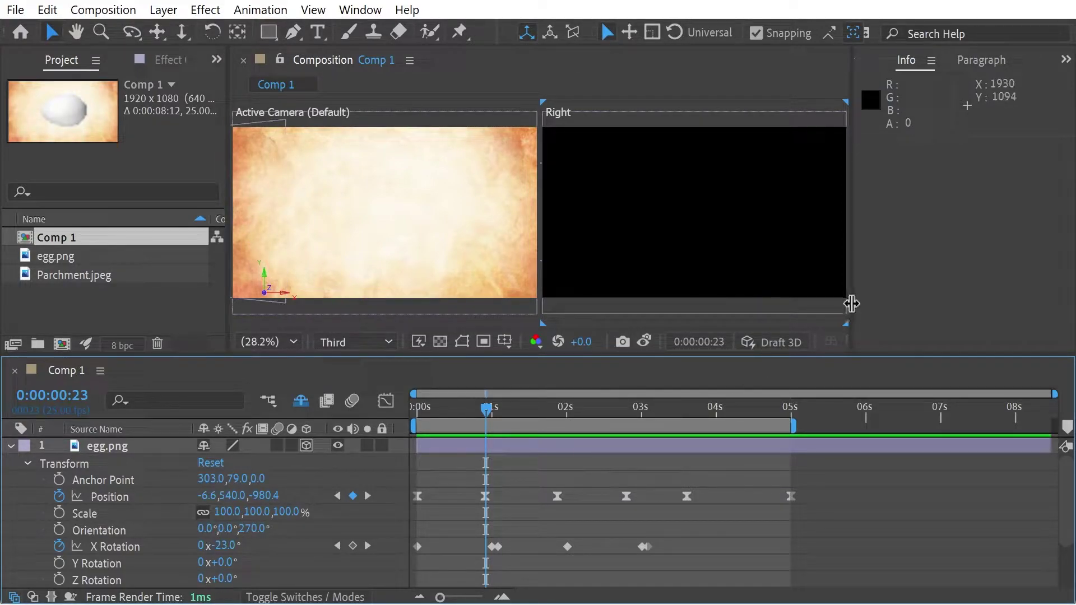
Step: Widen the composition area and move to 0:00:01:09 to inspect the egg in the Right view
left_click_drag(851, 304, 1024, 329)
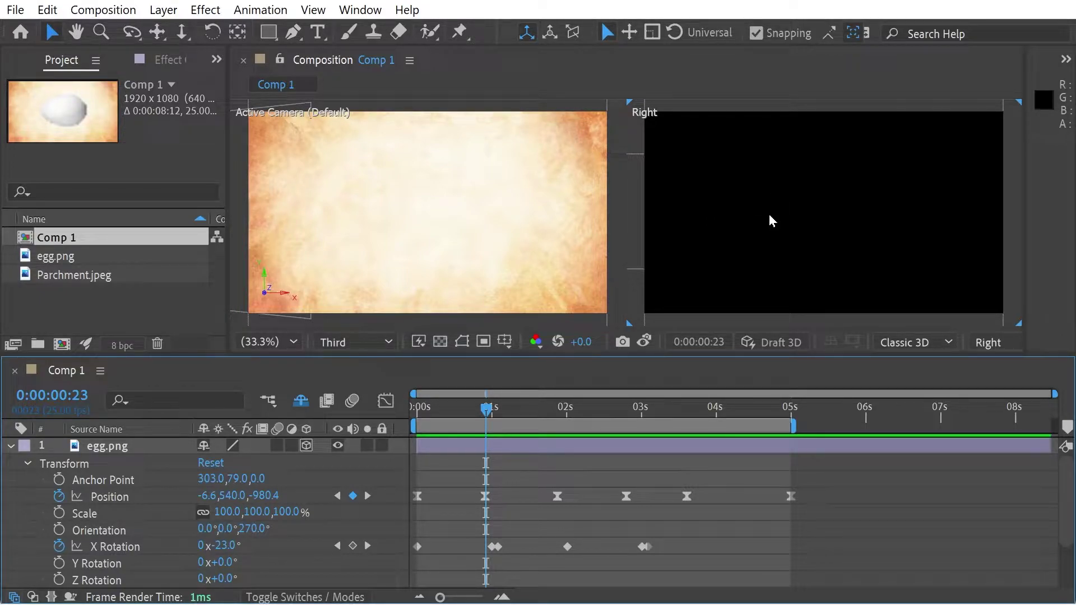
left_click(502, 409)
left_click_drag(508, 413, 521, 412)
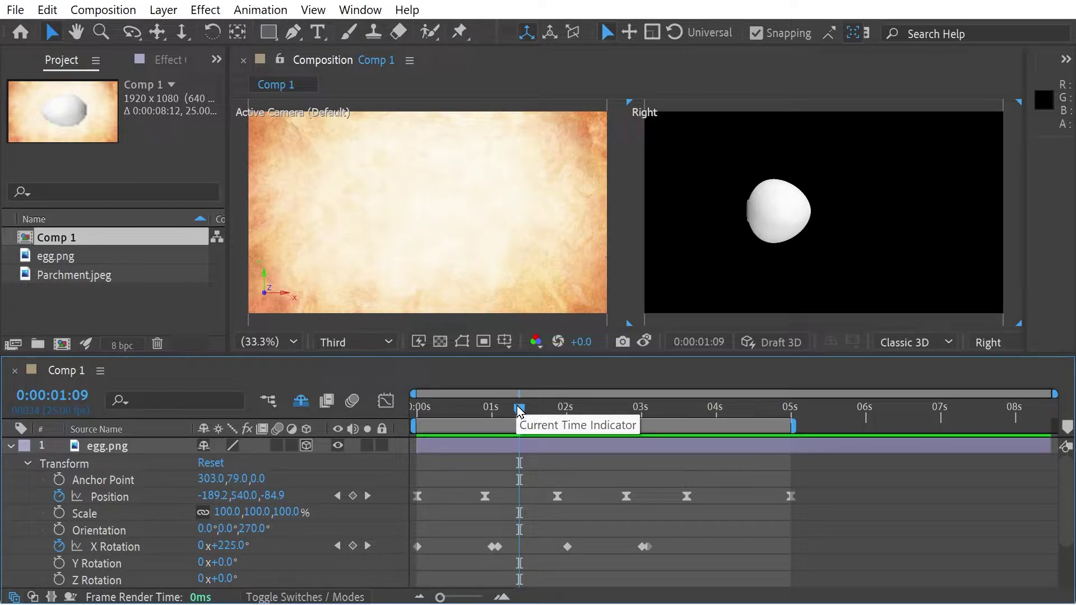
Step: Compare the egg in the Left and Right views between 0:00:01:09 and 0:00:01:03, ending on the Right view
left_click(1003, 342)
left_click(939, 97)
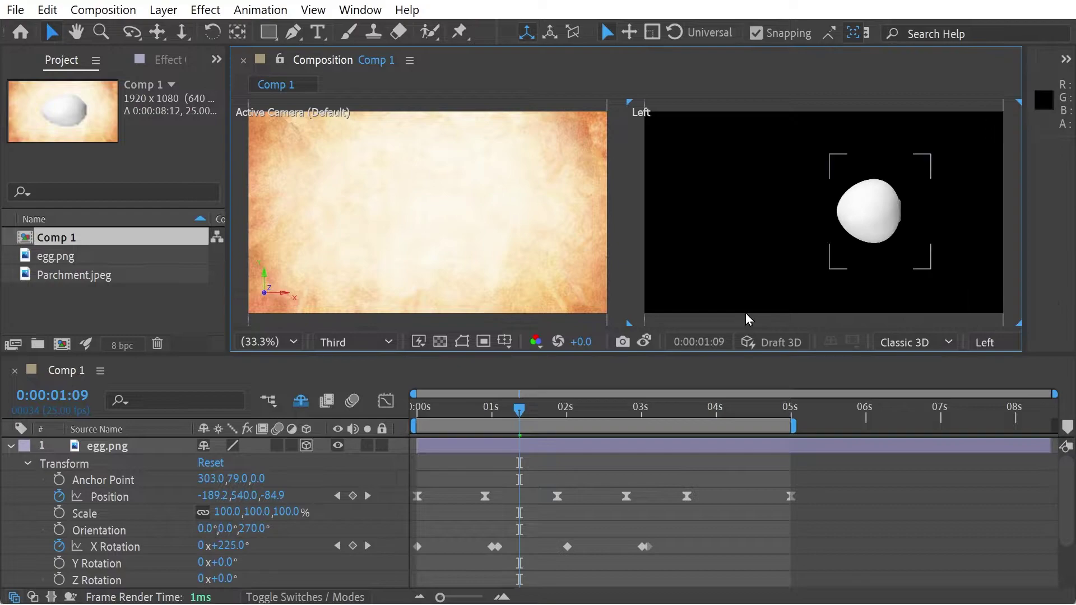
mouse_move(519, 408)
left_mouse_down()
mouse_move(530, 408)
mouse_move(500, 408)
left_mouse_up()
left_click(984, 342)
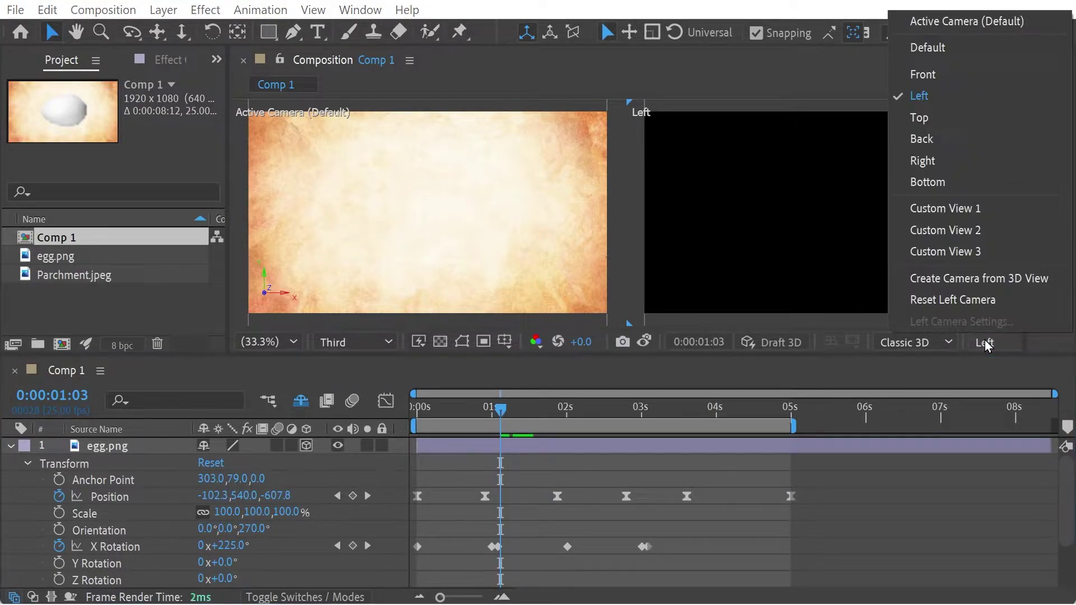
left_click(931, 160)
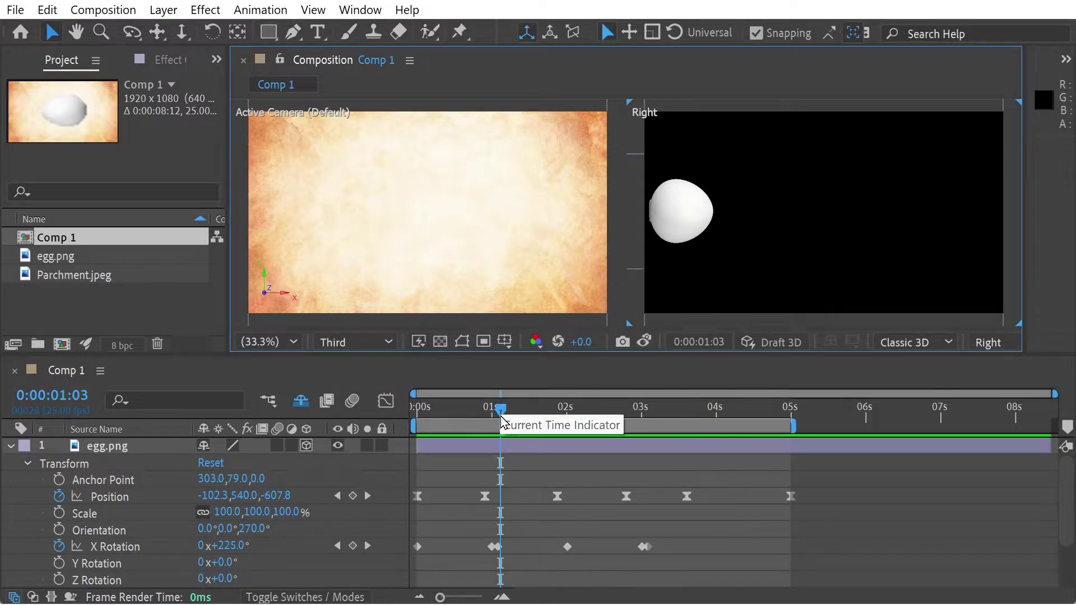
Step: Follow the egg through the Right view to 0:00:01:21 and set the second view to Front
left_click_drag(502, 410, 509, 415)
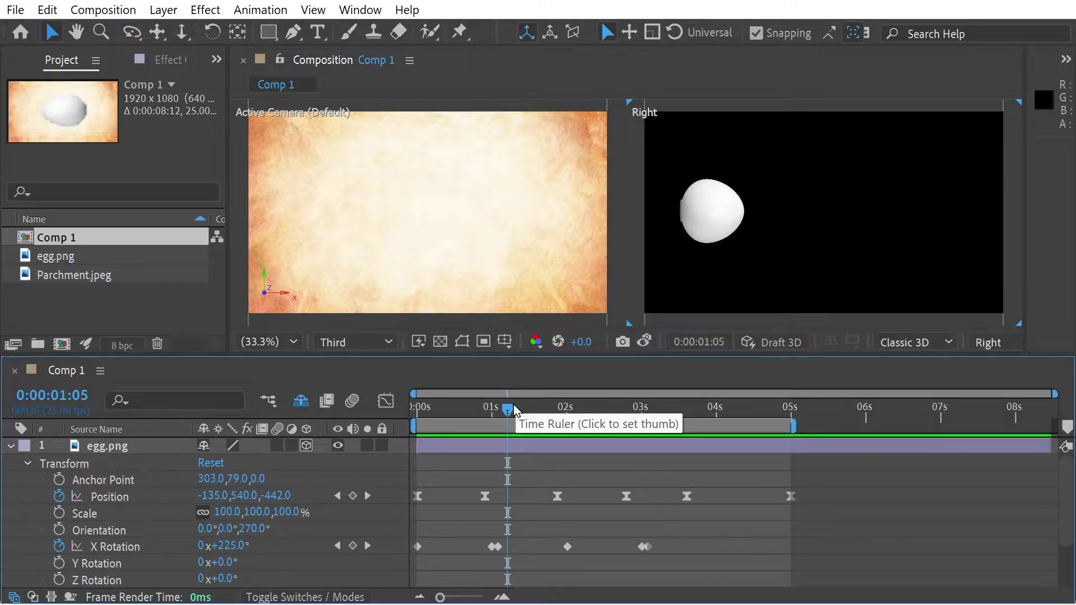
left_click_drag(509, 408, 556, 431)
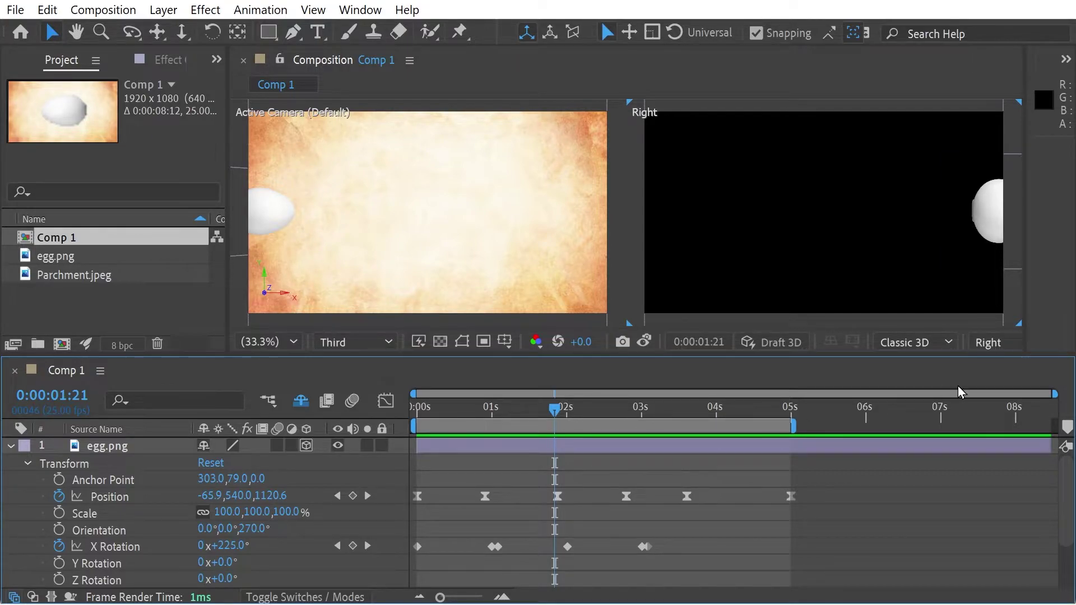
left_click(989, 343)
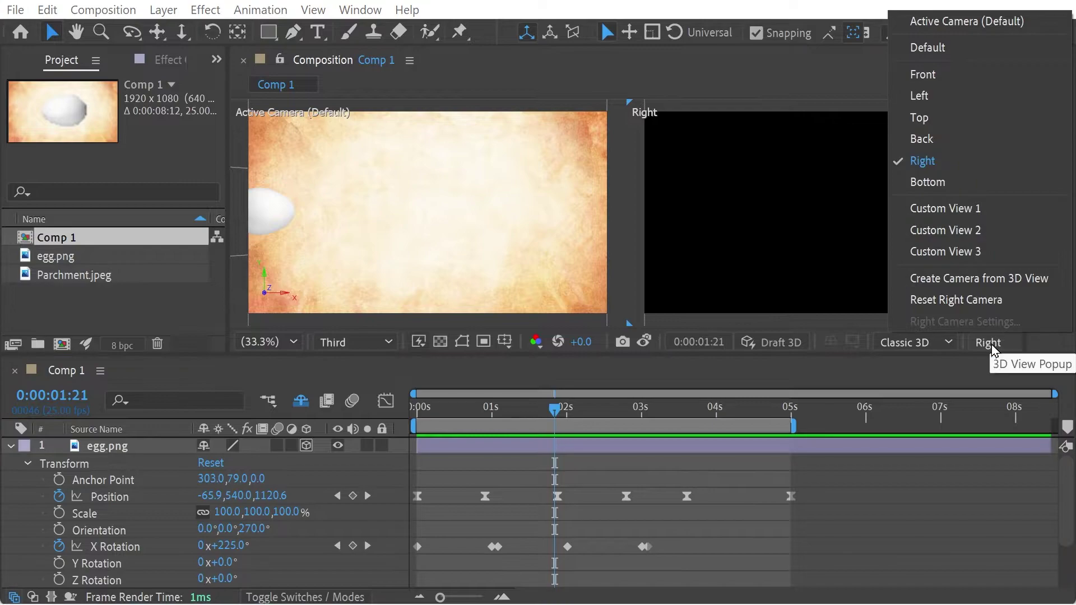
left_click(933, 73)
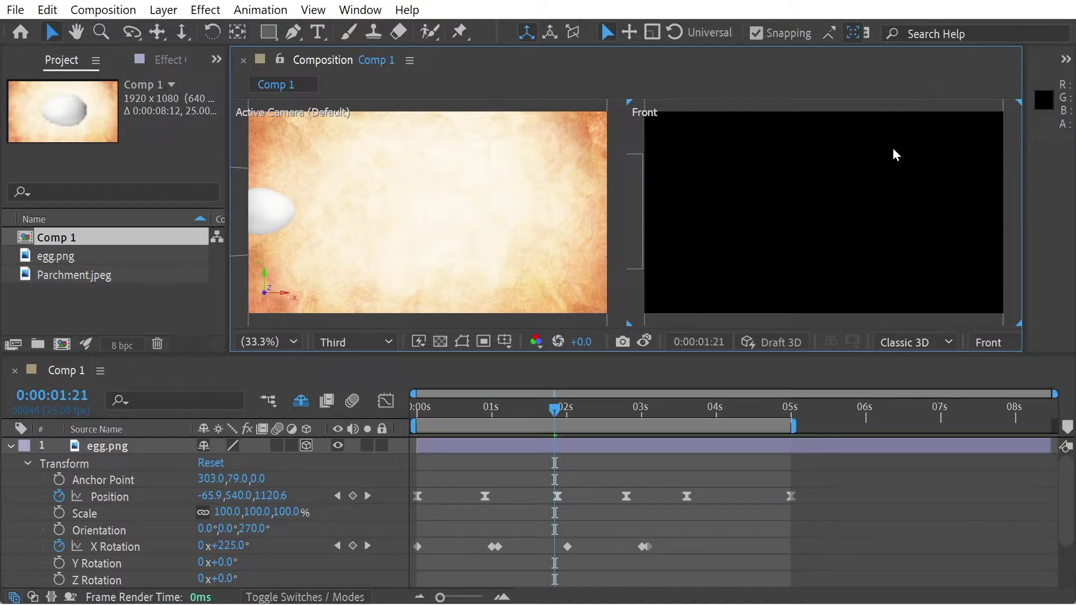
Step: Examine the egg's travel in the Front view from 0:00:01:21 to 0:00:02:12
left_click(556, 416)
left_click_drag(557, 417, 555, 416)
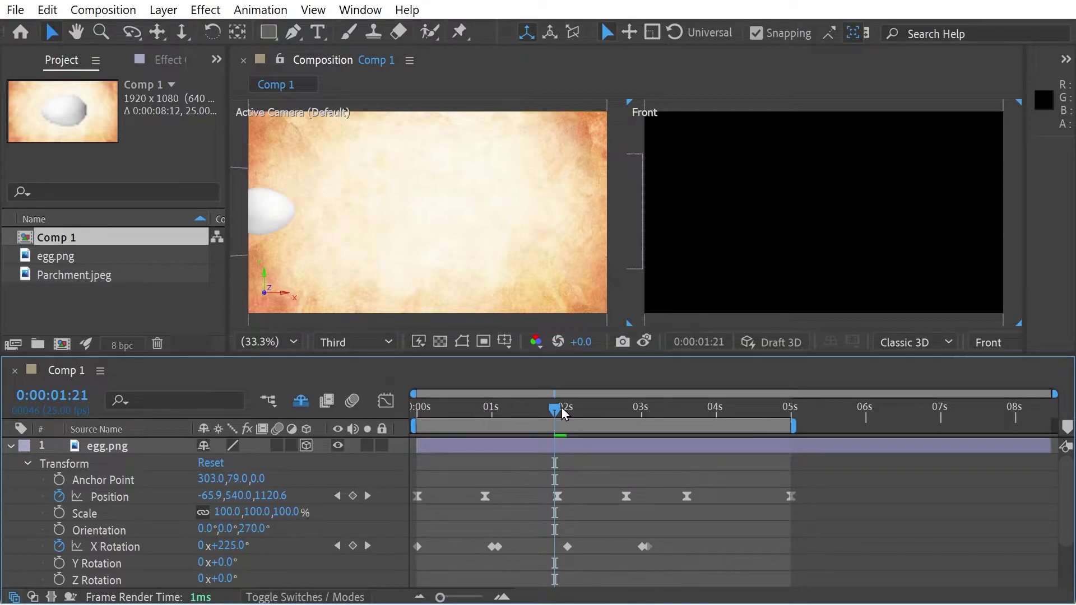
left_click_drag(563, 413, 572, 417)
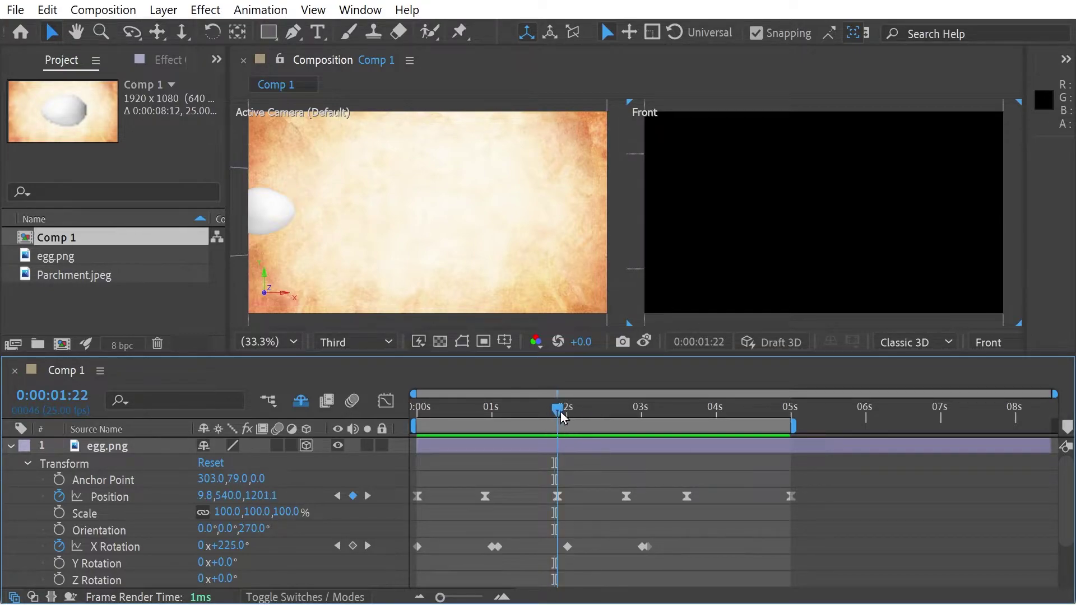
key("Page_Down")
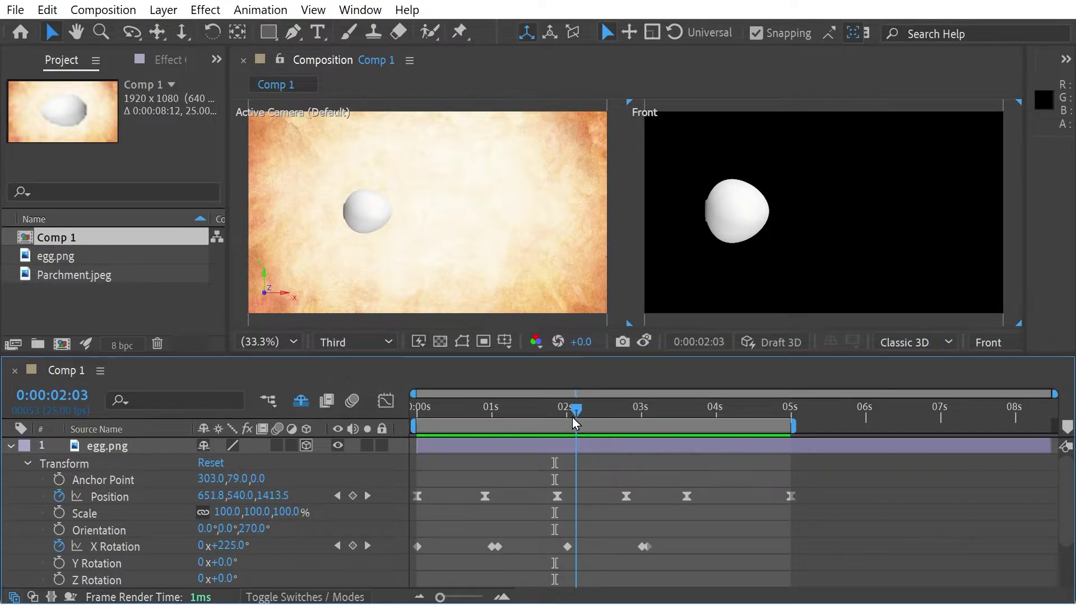
key("Page_Up")
left_click_drag(572, 417, 598, 416)
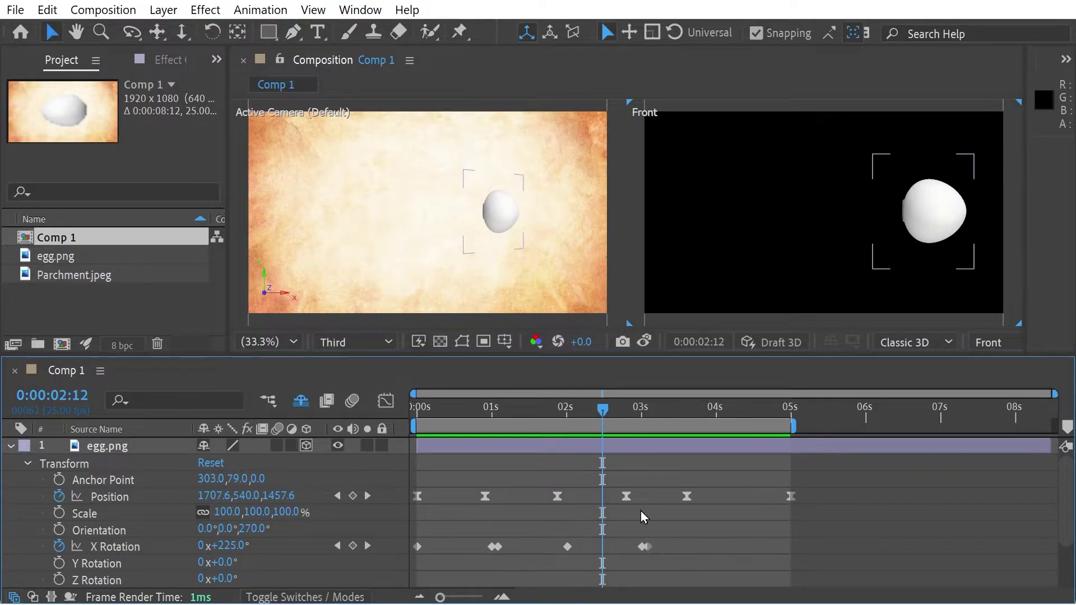
Step: Review the egg's pass through the Front view again, from 0:00:01:23 to 0:00:02:21
left_click(603, 411)
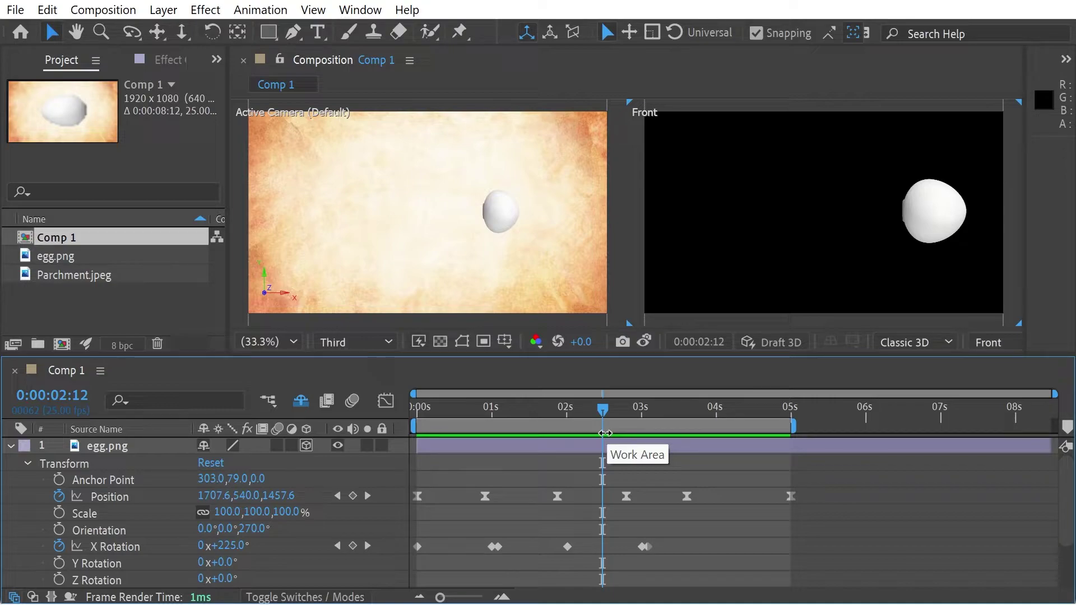
left_click(425, 461)
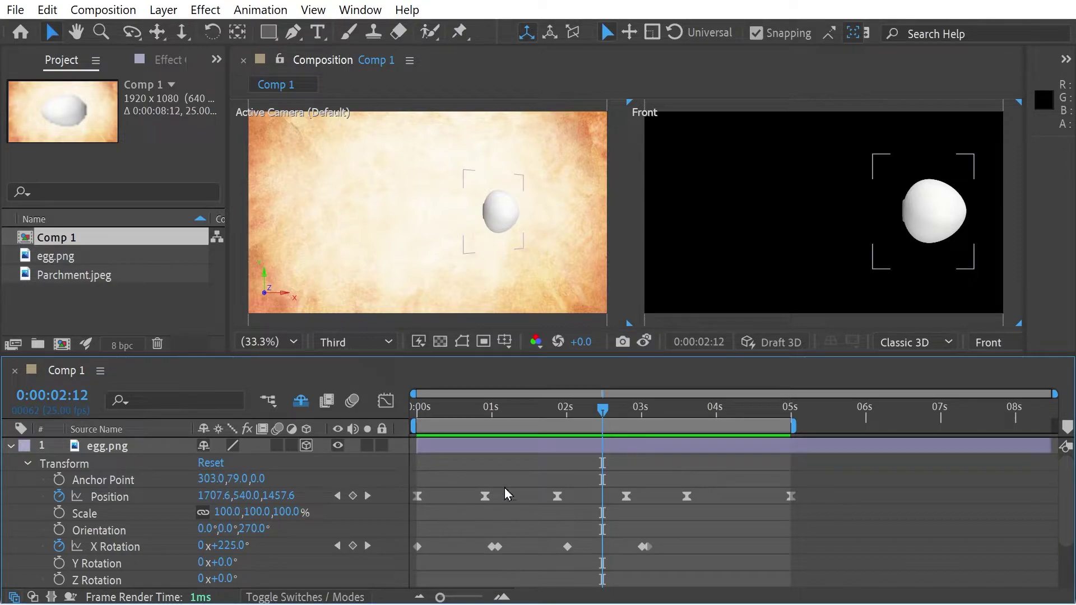
mouse_move(624, 497)
left_click(611, 413)
left_click_drag(614, 413, 563, 417)
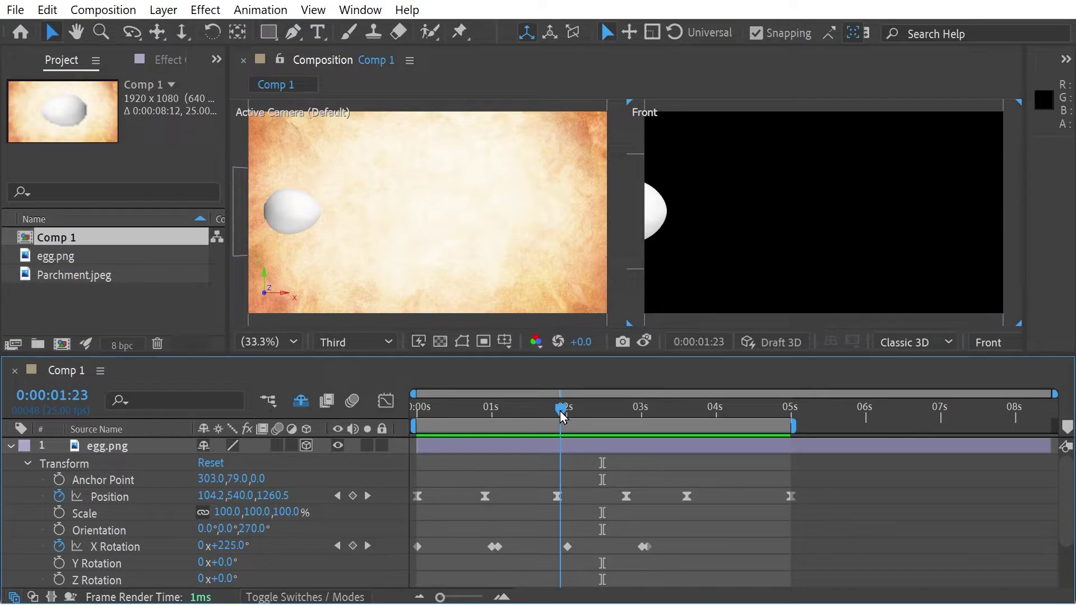
left_click_drag(562, 415, 590, 403)
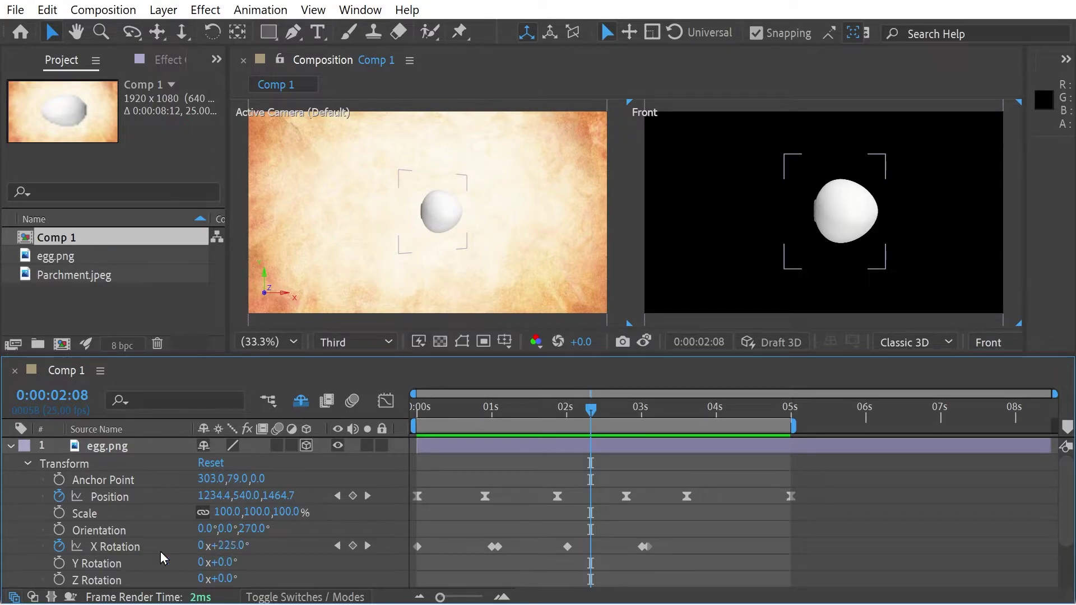
left_click(545, 438)
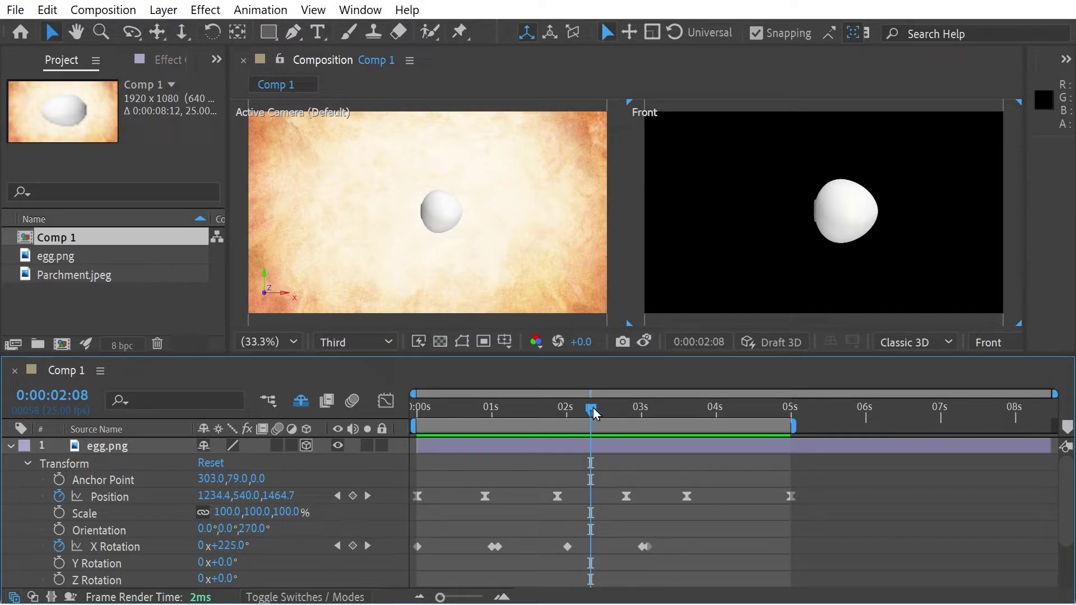
left_click_drag(592, 409, 632, 414)
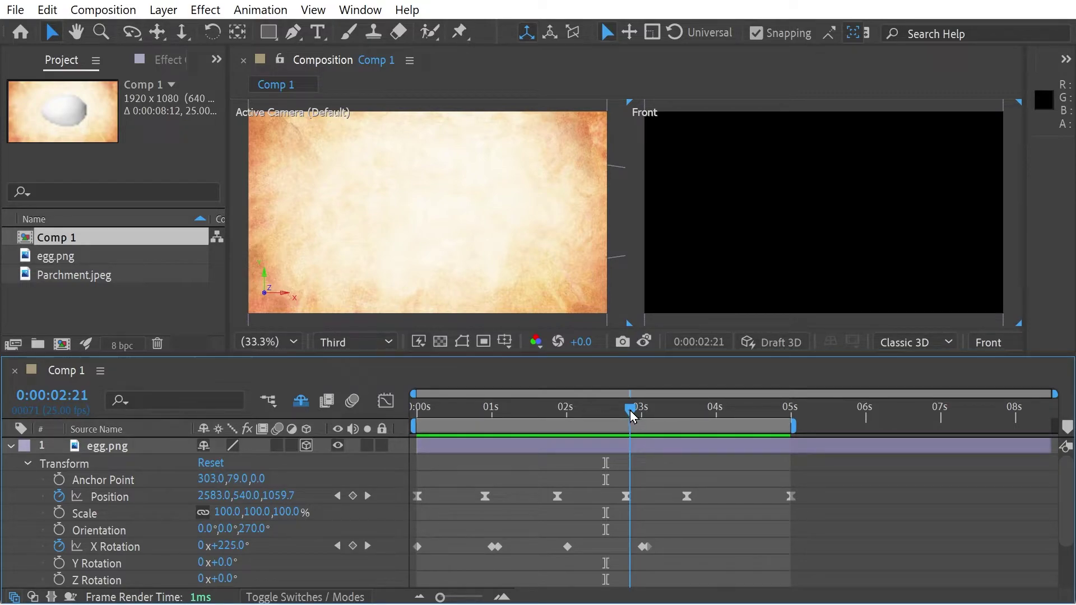
Step: Inspect the egg in the Back view around 0:00:02:08, and set the second view to Left at 0:00:02:09
left_click(996, 349)
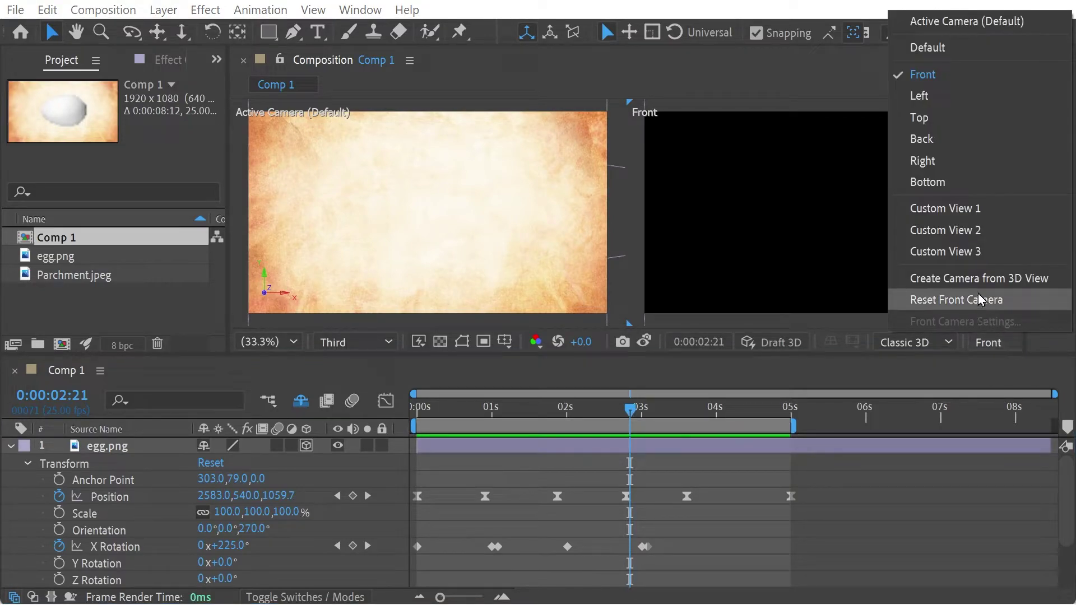
left_click(697, 395)
left_click_drag(629, 409, 593, 416)
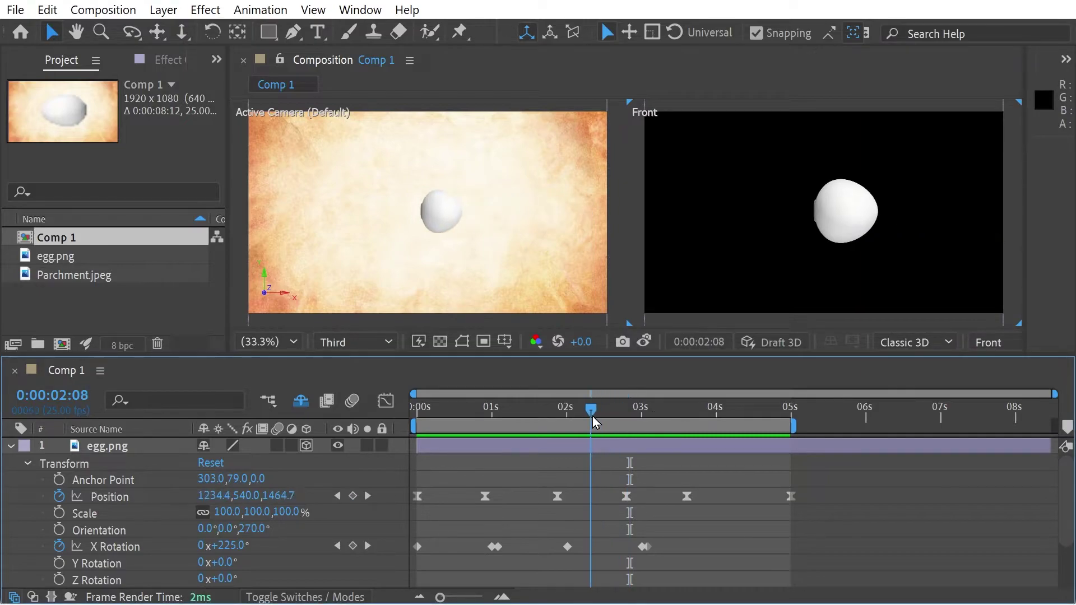
left_click(977, 342)
left_click(946, 140)
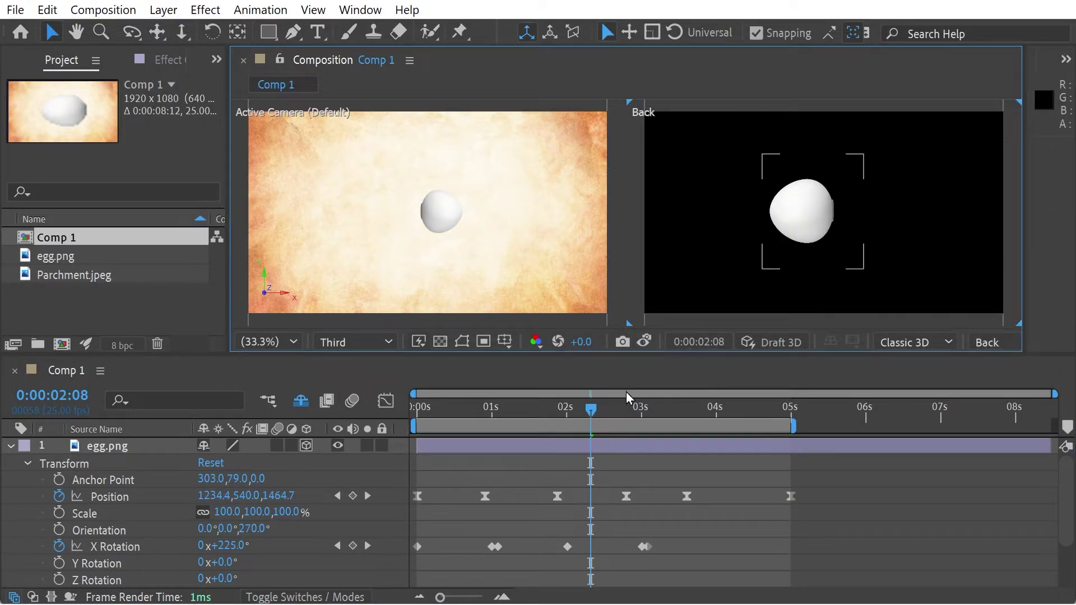
mouse_move(591, 409)
left_mouse_down()
mouse_move(611, 412)
mouse_move(593, 412)
left_mouse_up()
left_click(1011, 340)
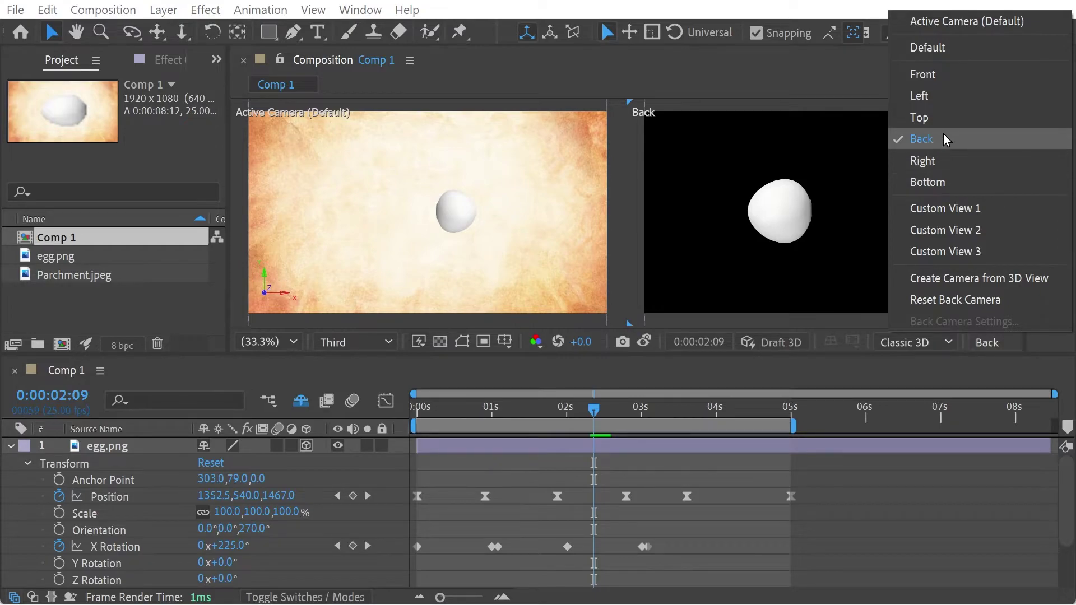
left_click(943, 98)
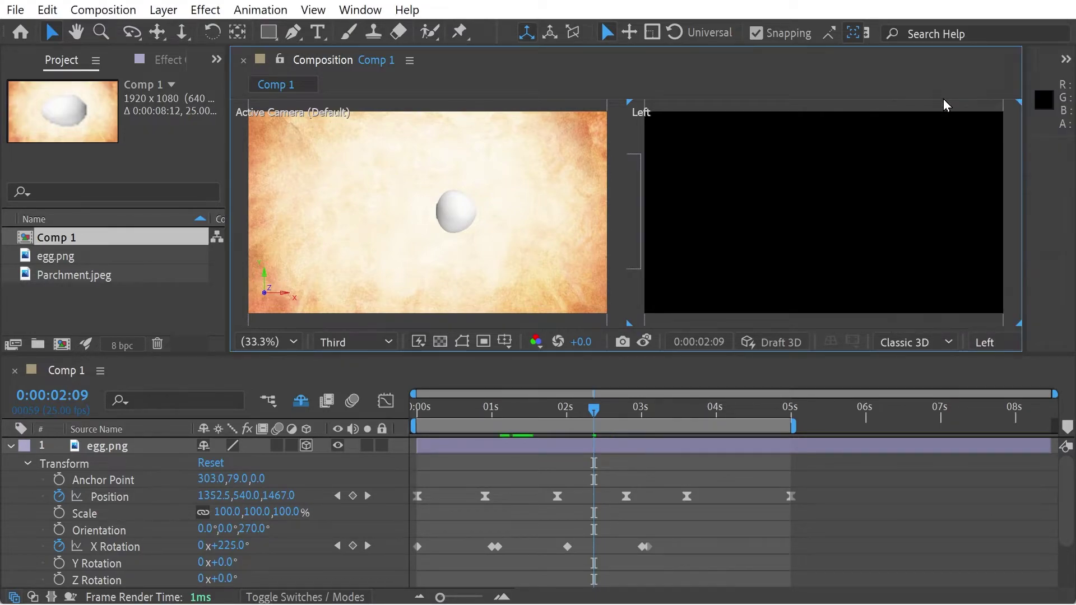
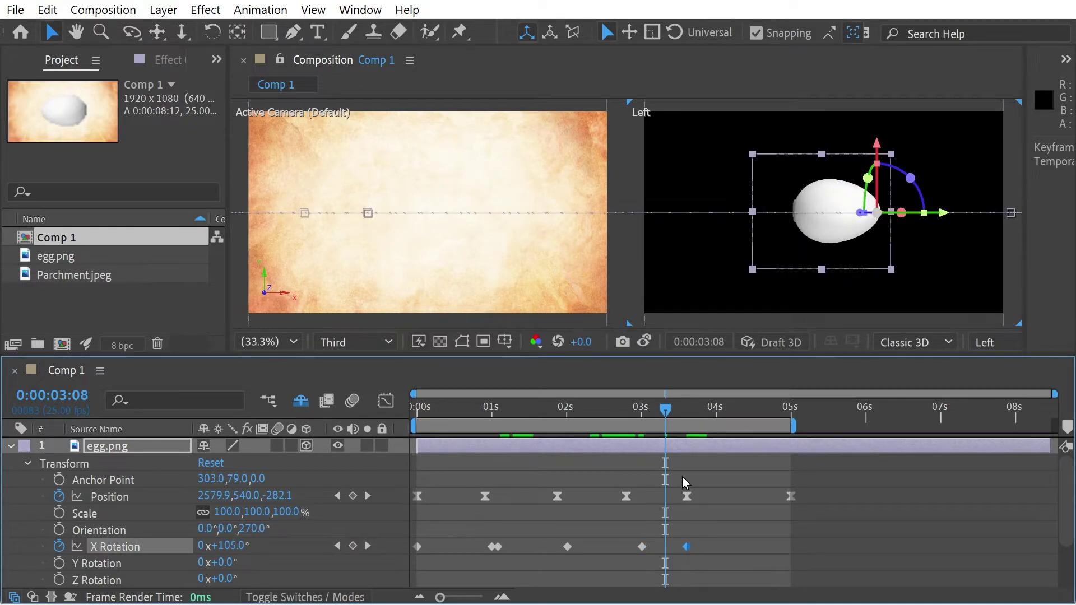
Step: Play a preview of the animation and examine the egg's travel in the Left view between 0:00:02:18 and 0:00:03:10
left_click(664, 415)
left_click_drag(648, 419, 622, 418)
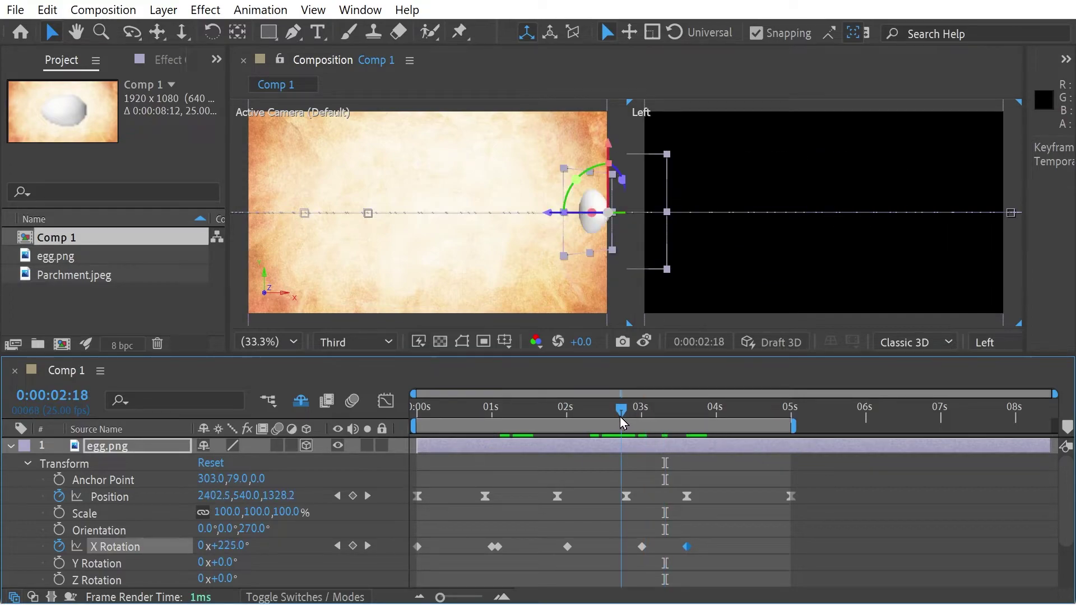
key("space")
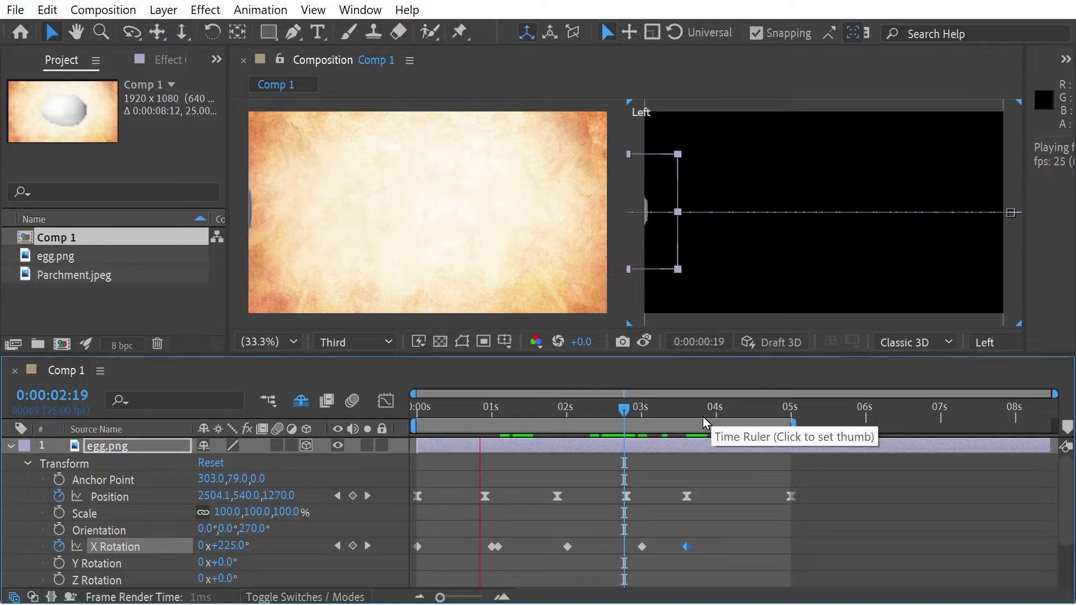
left_click(653, 415)
mouse_move(663, 423)
left_mouse_down()
mouse_move(694, 423)
mouse_move(651, 427)
left_mouse_up()
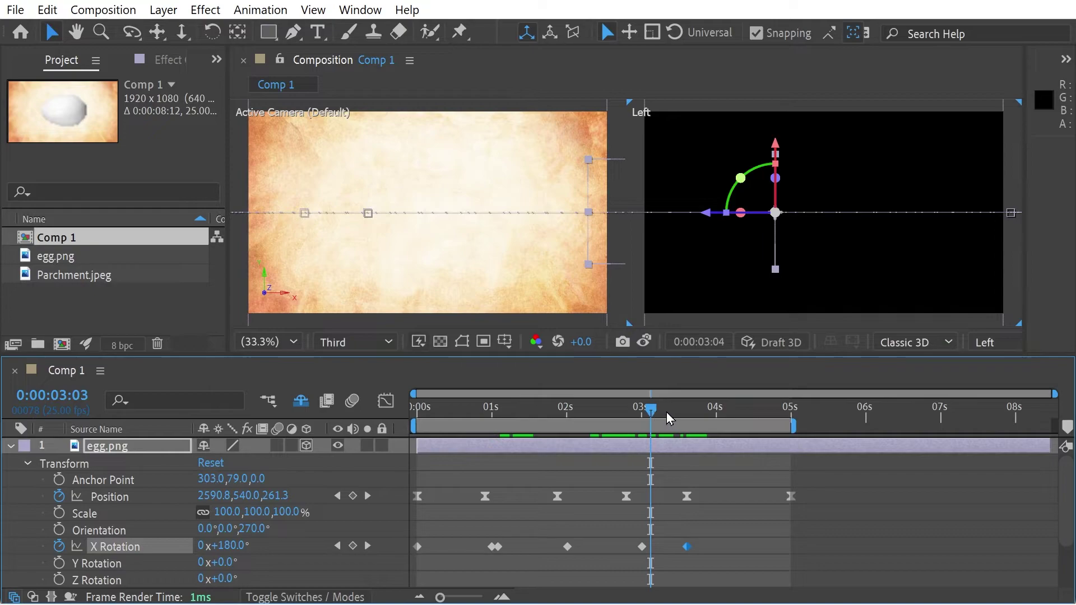
mouse_move(666, 411)
left_mouse_down()
mouse_move(683, 414)
mouse_move(677, 421)
left_mouse_up()
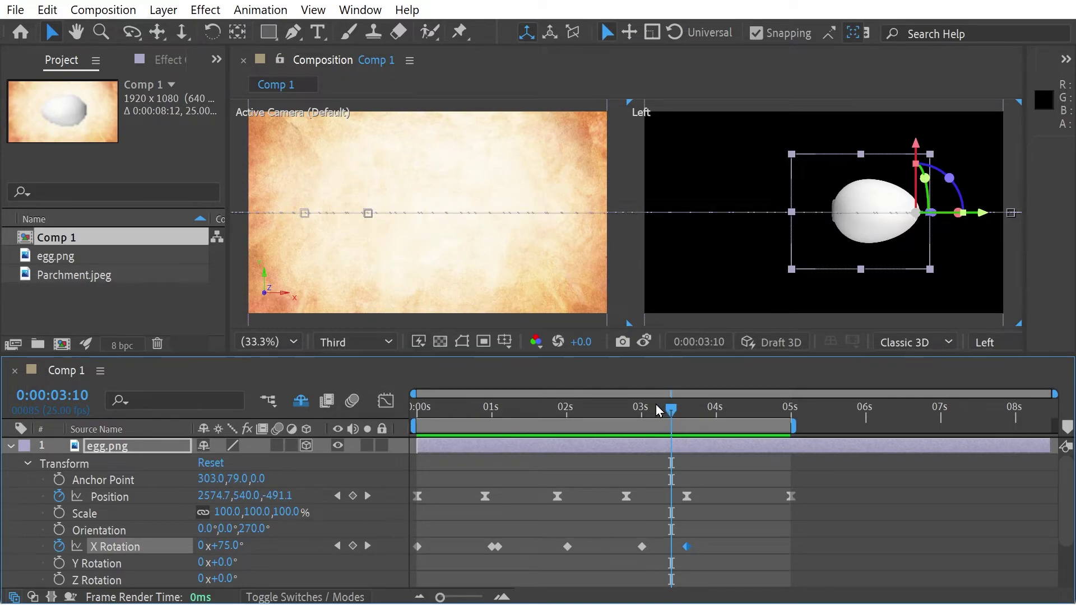
Step: Review the egg's pass through the Left view again, from 0:00:02:22 to 0:00:03:17
left_click_drag(654, 409, 634, 412)
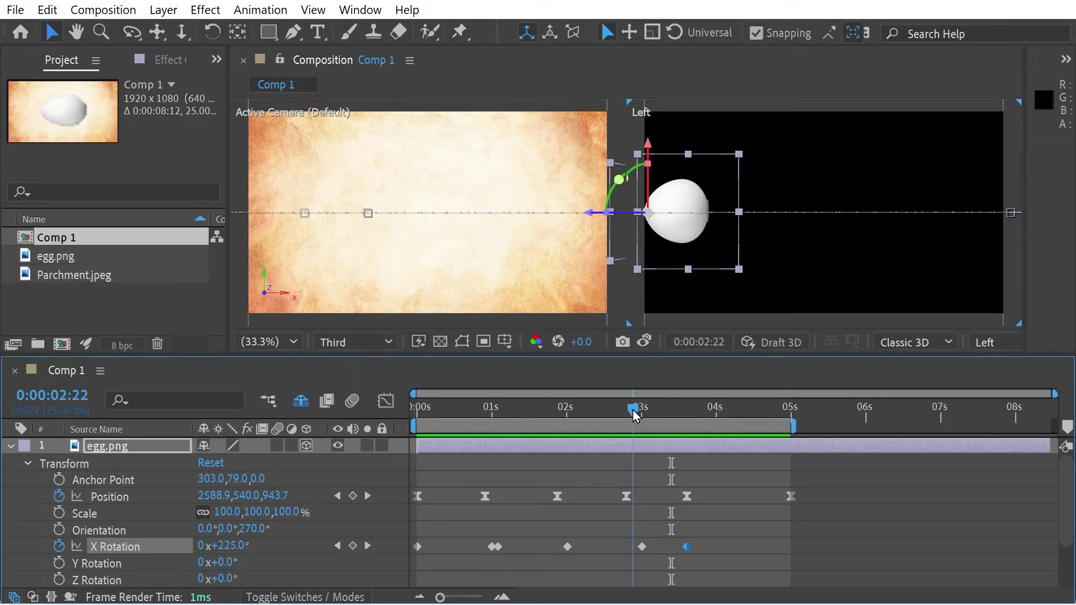
left_click_drag(635, 413, 674, 410)
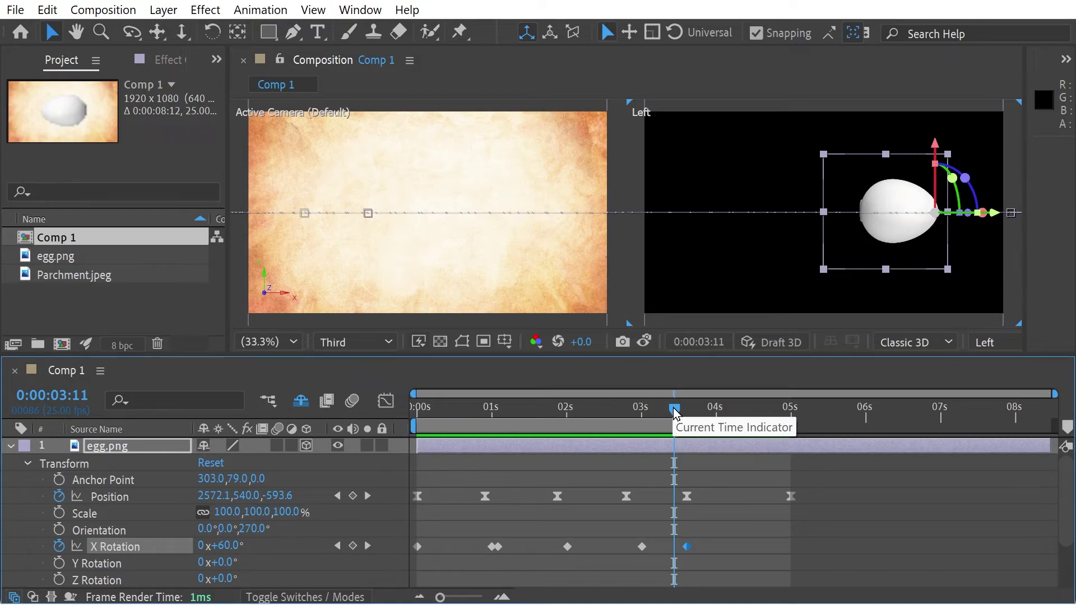
left_click_drag(674, 413, 637, 417)
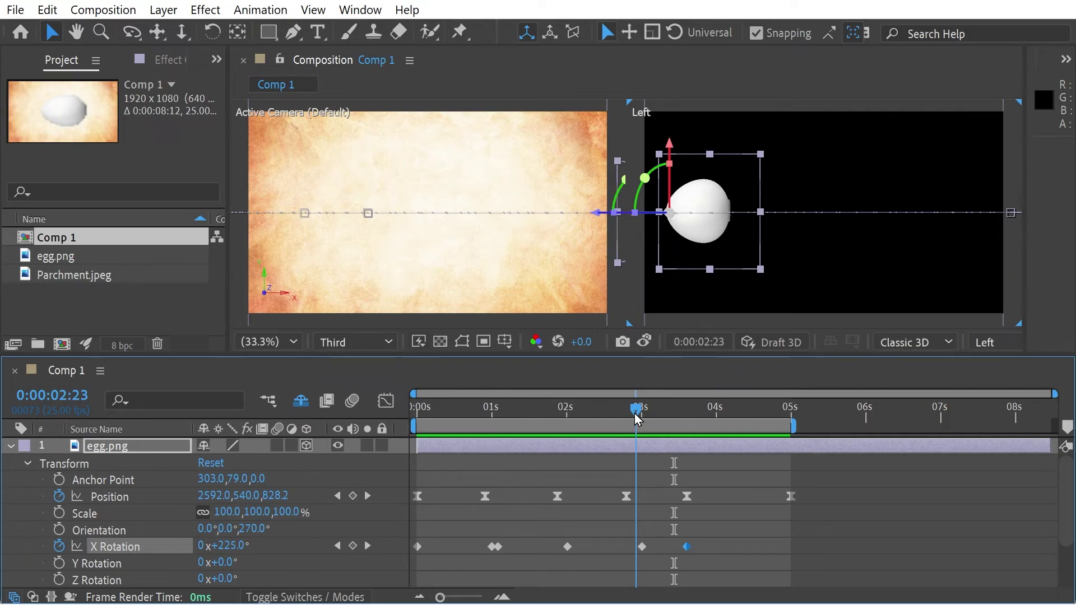
left_click_drag(637, 417, 634, 419)
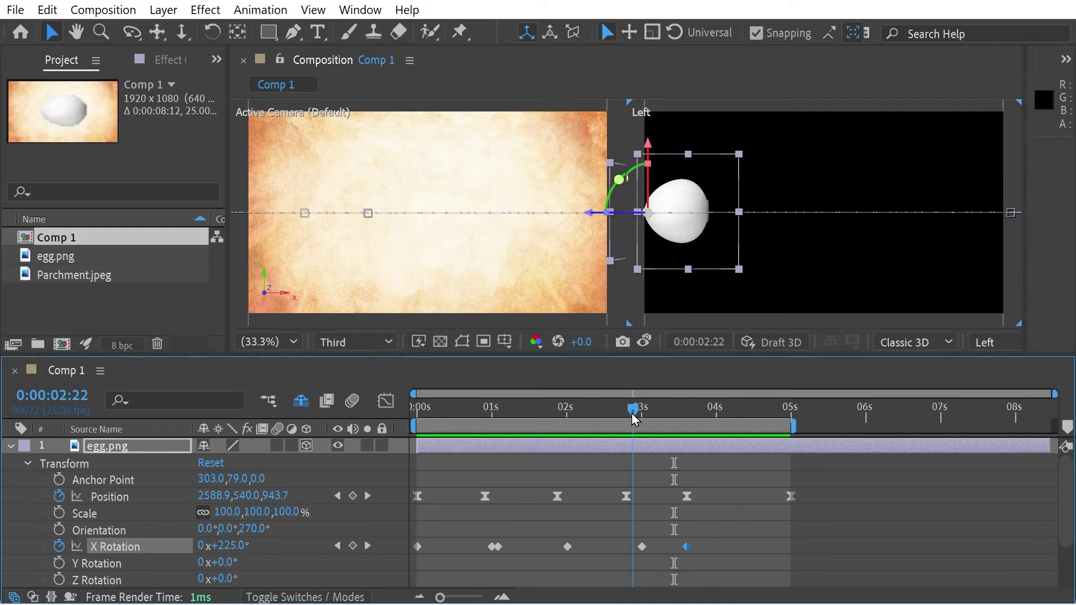
left_click_drag(634, 419, 659, 419)
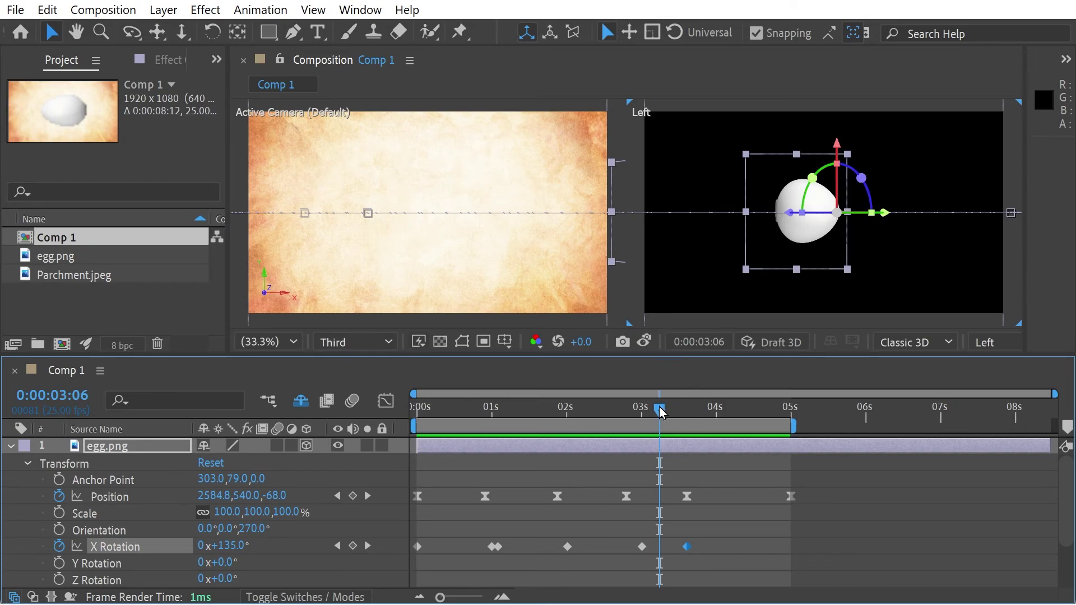
left_click_drag(661, 412, 674, 415)
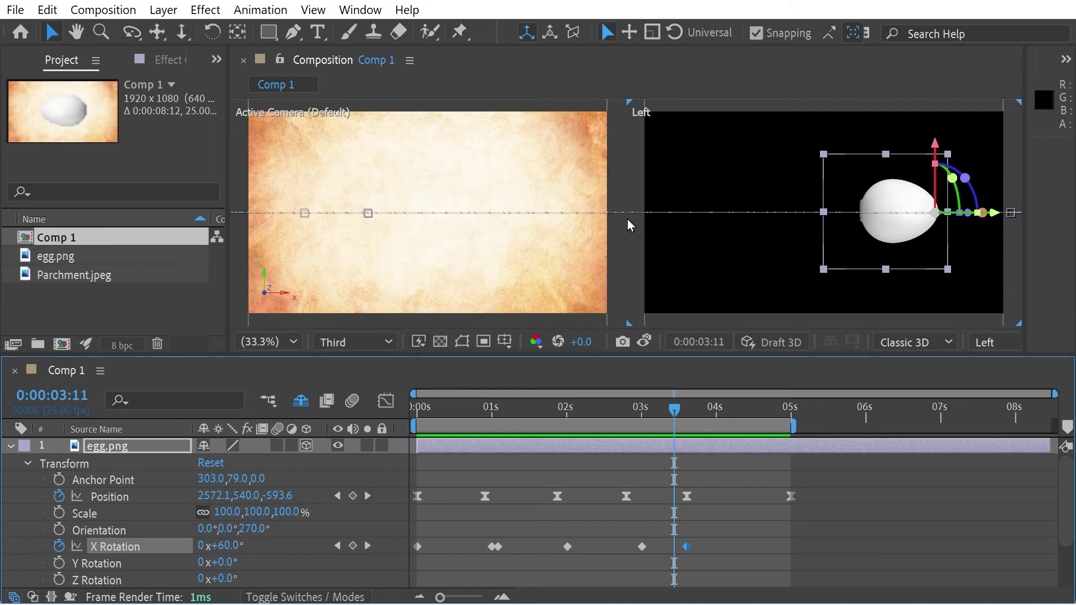
left_click_drag(674, 409, 694, 409)
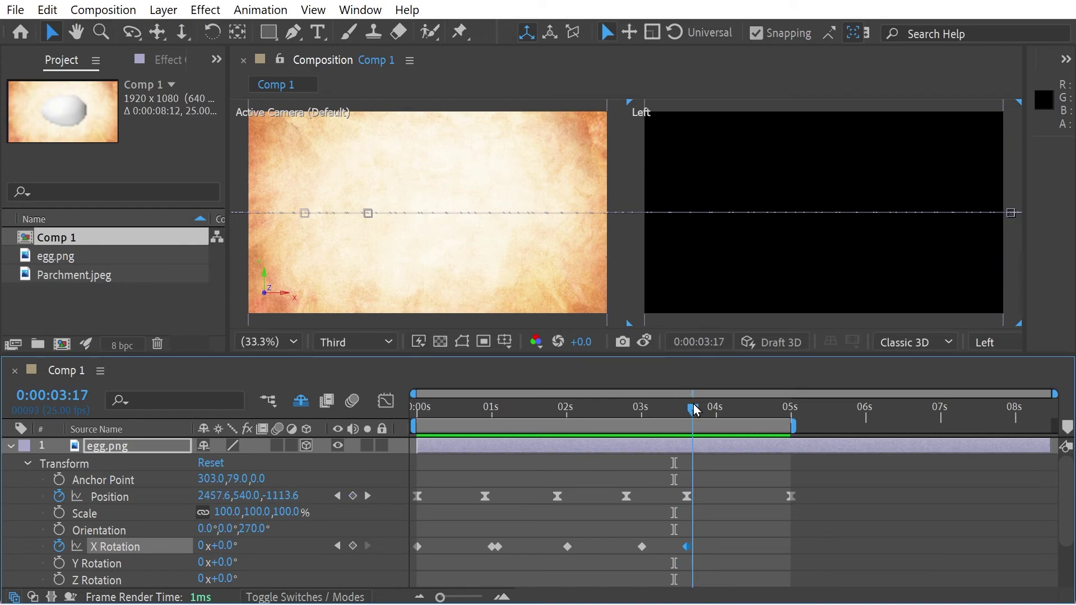